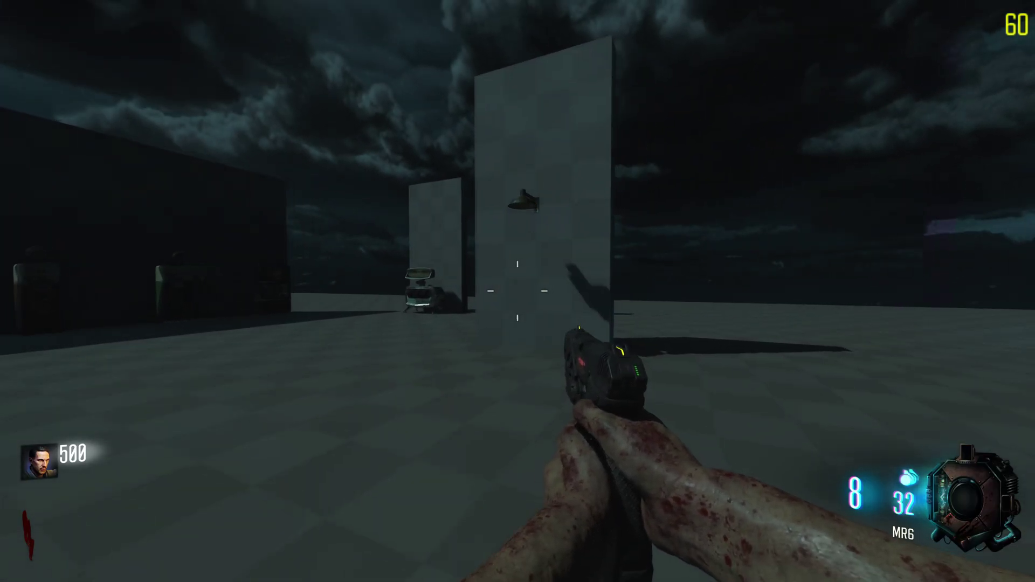
pyautogui.press('w')
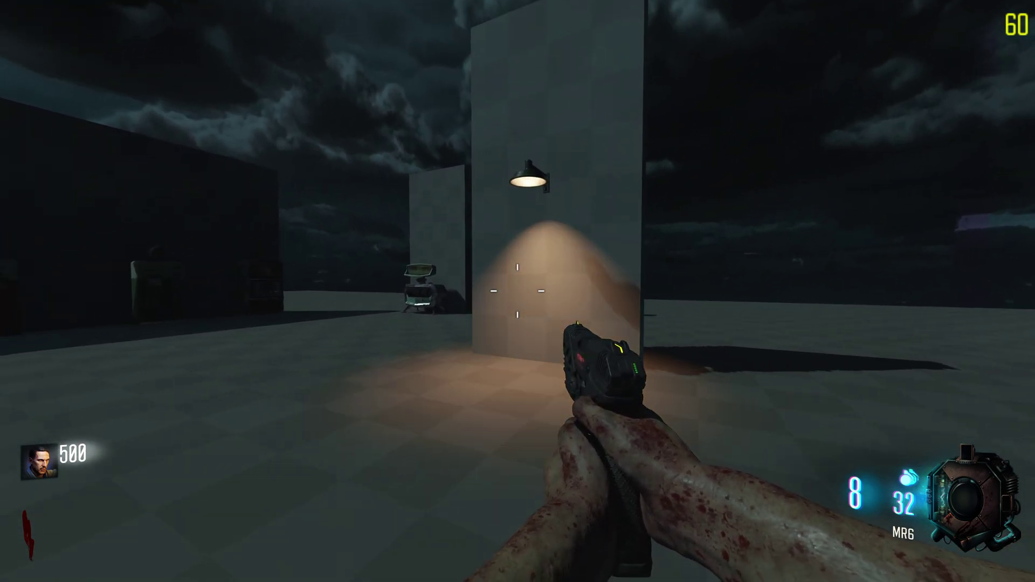
pyautogui.press('s')
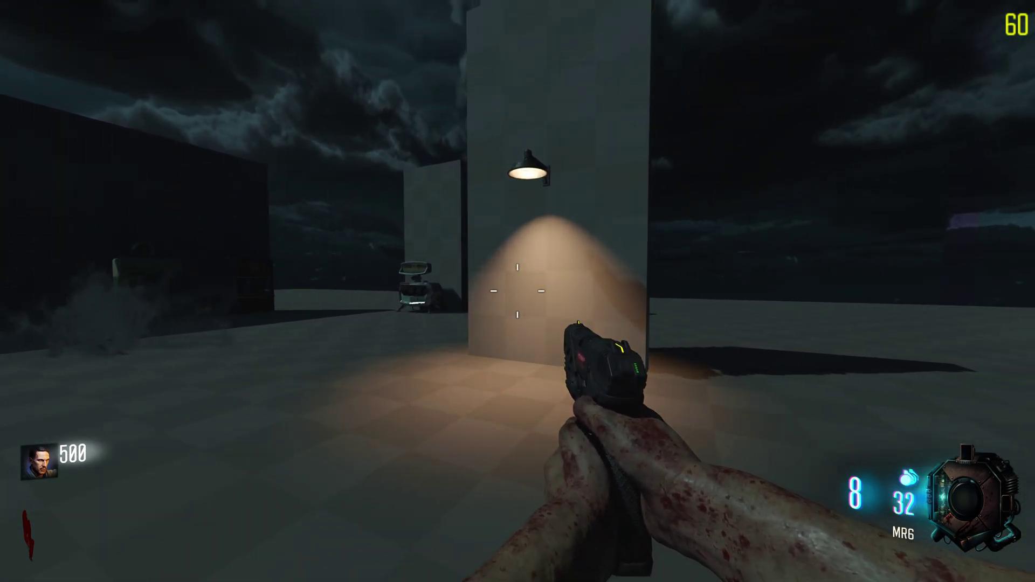
pyautogui.press('a')
pyautogui.press('d')
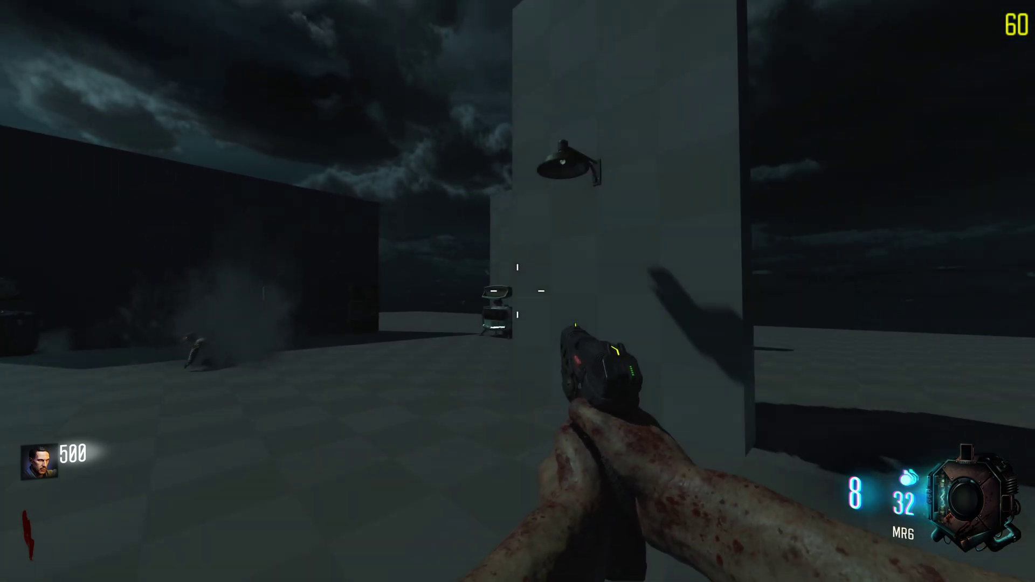
pyautogui.press('w')
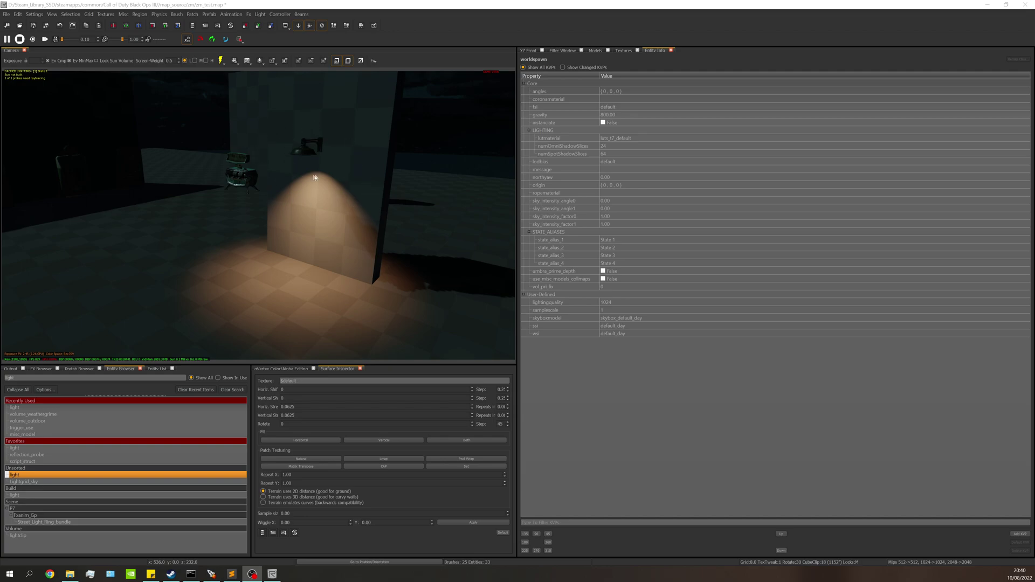
# Bring up the XZ front view and frame the wall lamp model in it.
pyautogui.moveTo(330, 209); pyautogui.dragTo(330, 210, button='right')
pyautogui.press('w')
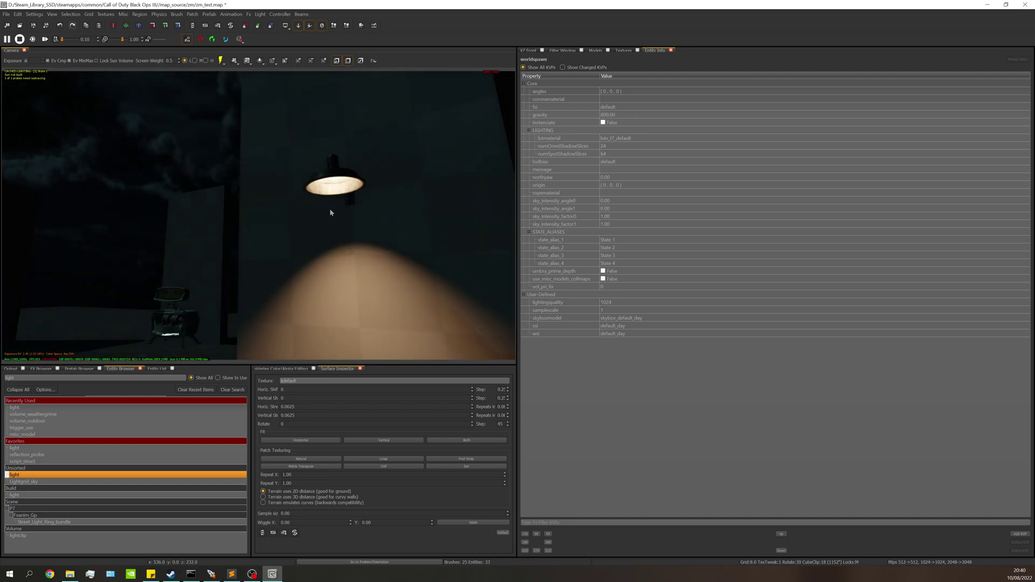
pyautogui.click(533, 50)
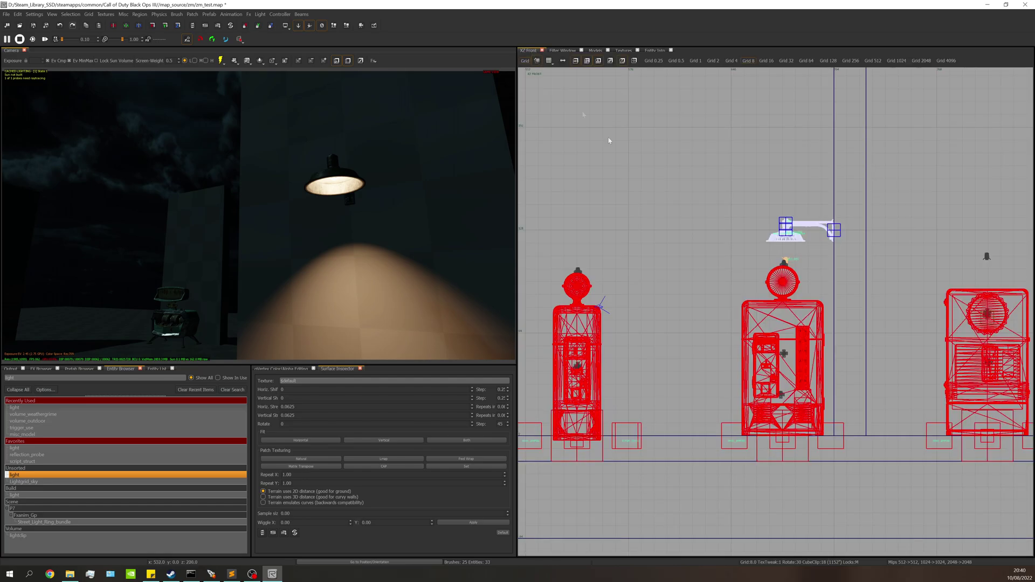
pyautogui.scroll(5, 775, 207)
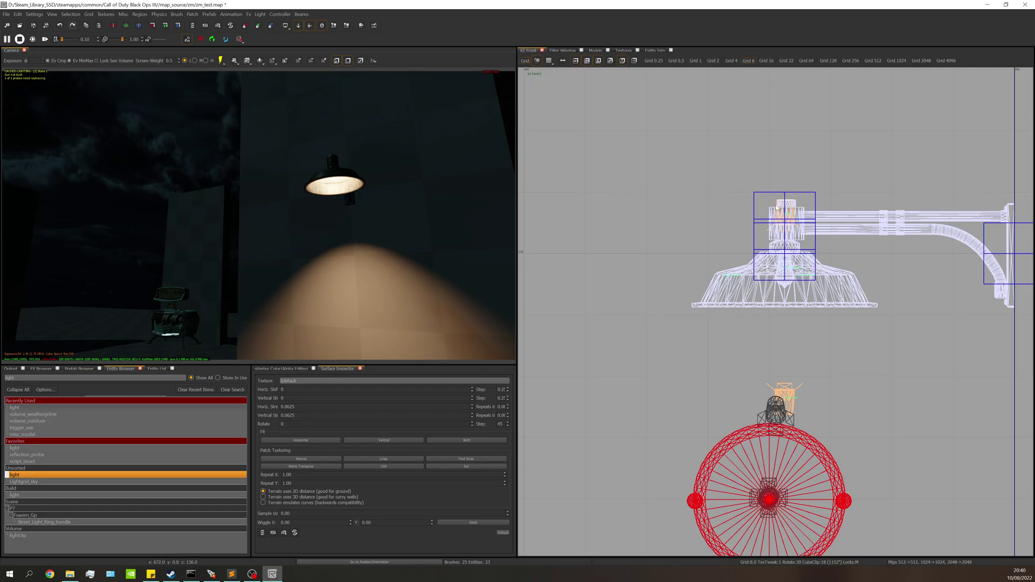
# Select the upper light inside the lamp's housing, examine its placement and downward cone, and clear the selection.
pyautogui.keyDown('shift'); pyautogui.click(777, 208); pyautogui.keyUp('shift')
pyautogui.press('Escape')
pyautogui.scroll(5, 777, 207)
pyautogui.keyDown('shift'); pyautogui.click(777, 208); pyautogui.keyUp('shift')
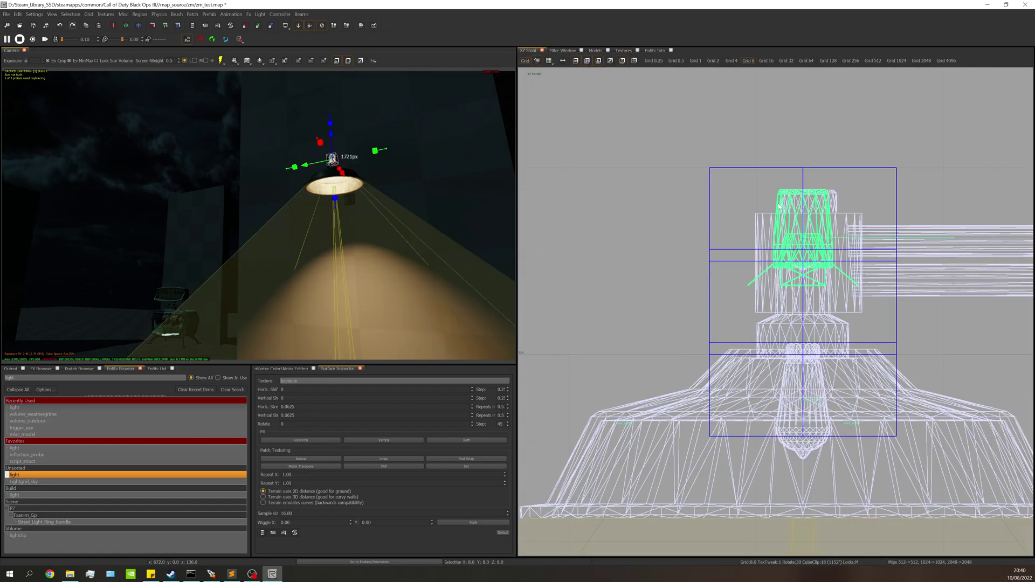
pyautogui.scroll(-6, 777, 208)
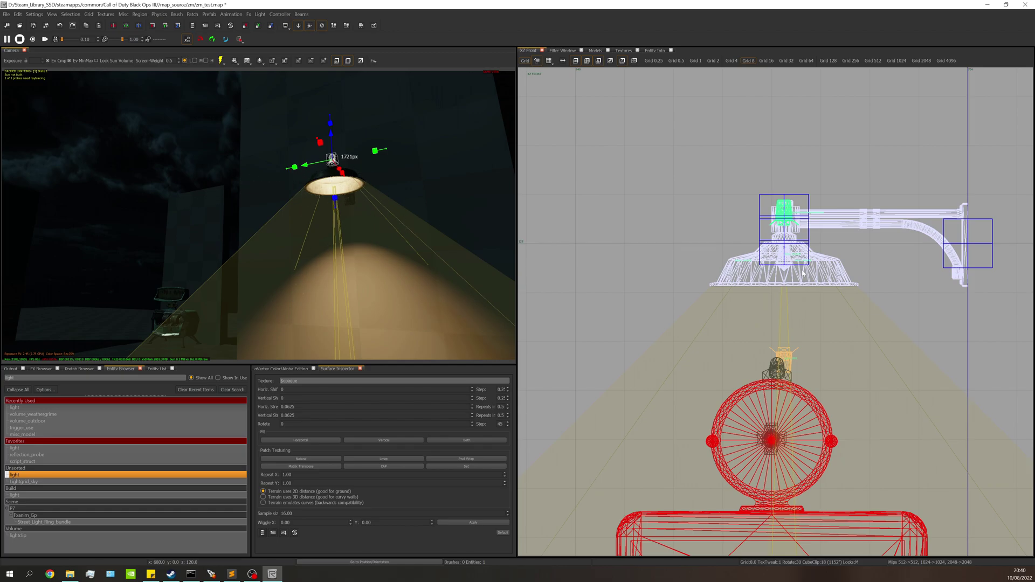
pyautogui.scroll(-4, 803, 273)
pyautogui.moveTo(204, 266); pyautogui.dragTo(350, 235, button='right')
pyautogui.moveTo(278, 253); pyautogui.dragTo(377, 238, button='right')
pyautogui.press('Escape')
# Select the upward-facing light below the lampshade together with the light inside the lamp's top housing.
pyautogui.scroll(3, 801, 267)
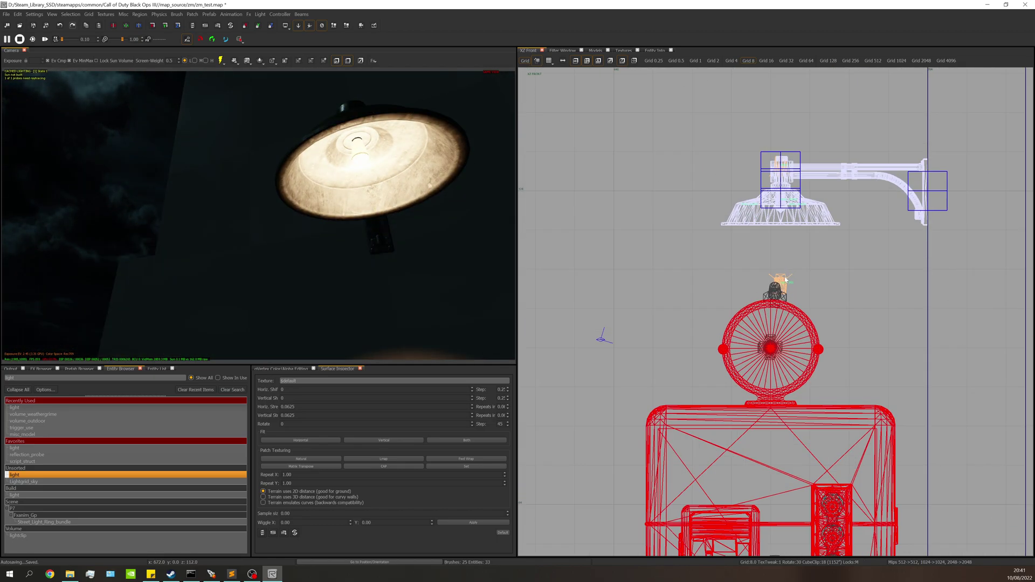
pyautogui.click(787, 271)
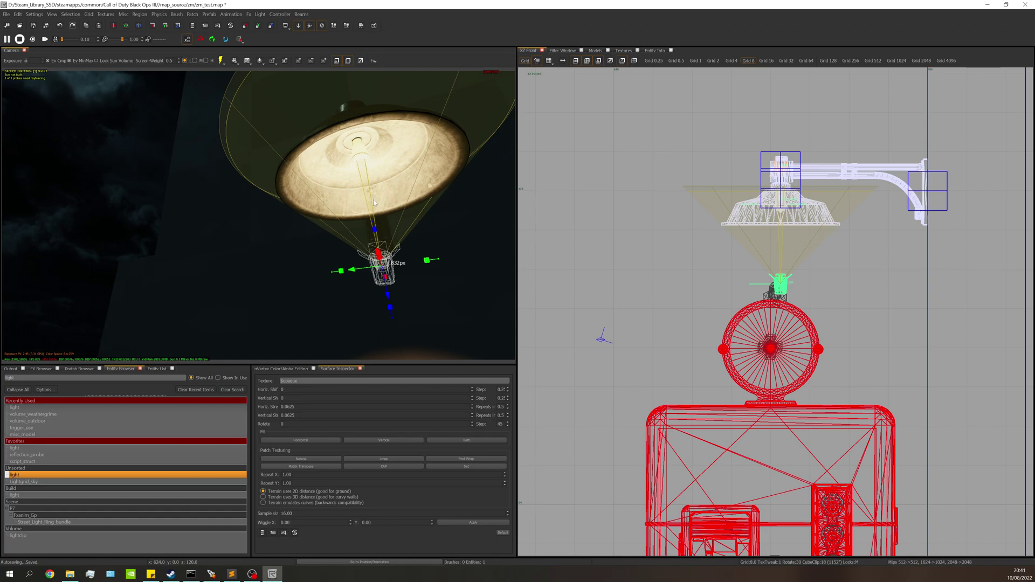
pyautogui.moveTo(355, 201); pyautogui.dragTo(351, 213, button='right')
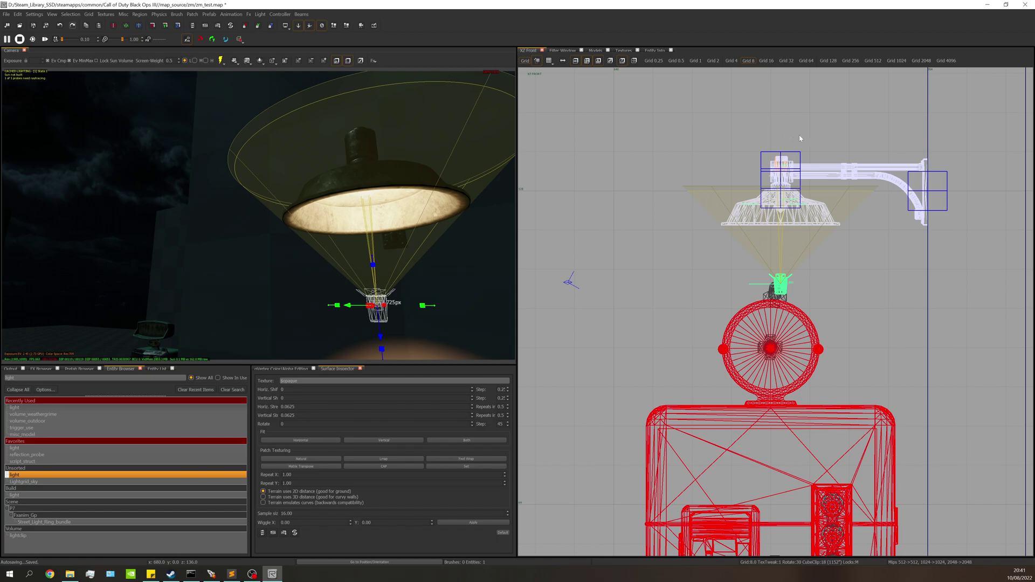
pyautogui.scroll(5, 776, 162)
pyautogui.scroll(2, 776, 163)
pyautogui.keyDown('shift'); pyautogui.click(781, 158); pyautogui.keyUp('shift')
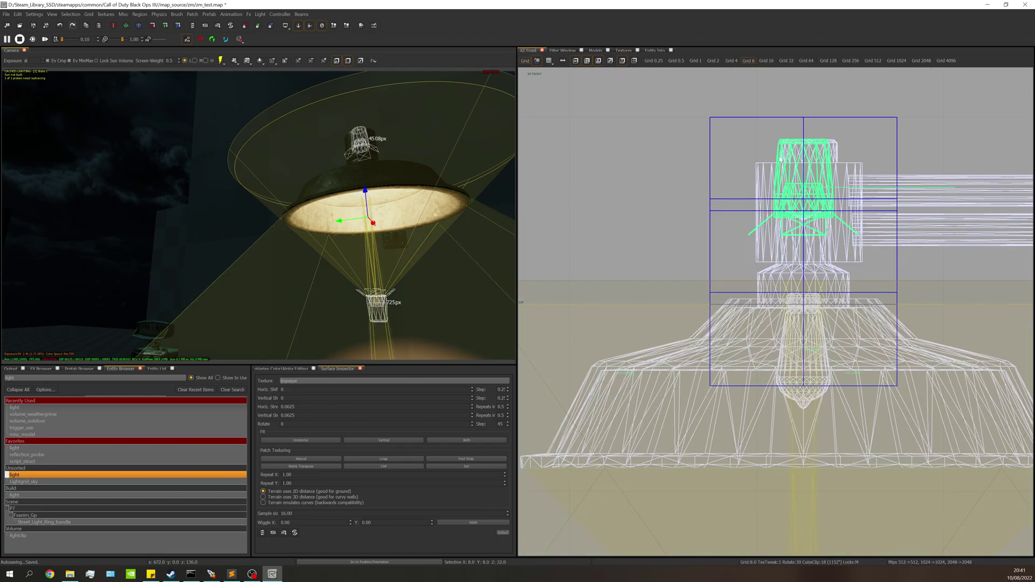
pyautogui.scroll(-6, 785, 178)
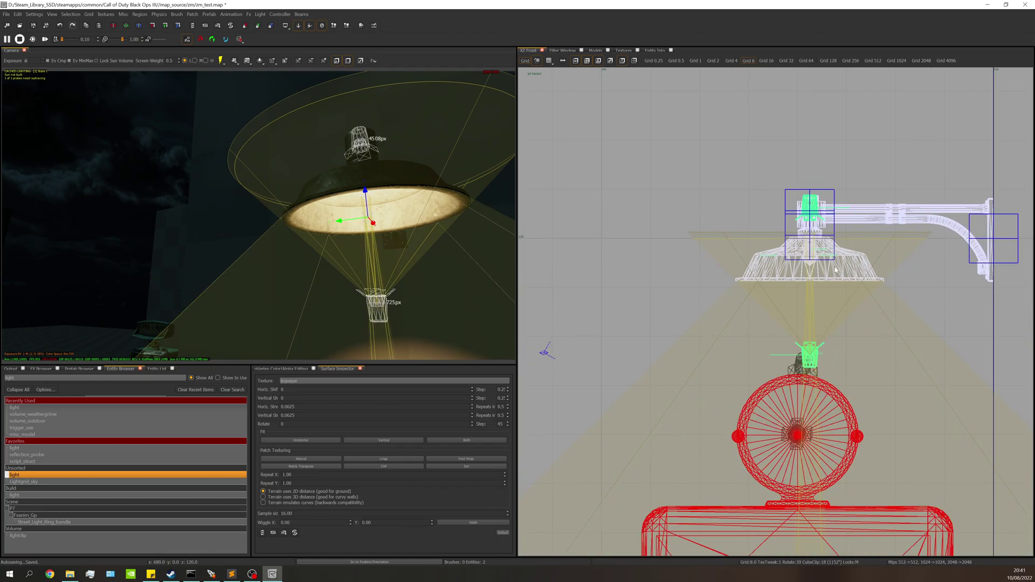
pyautogui.scroll(-5, 837, 228)
pyautogui.scroll(3, 822, 255)
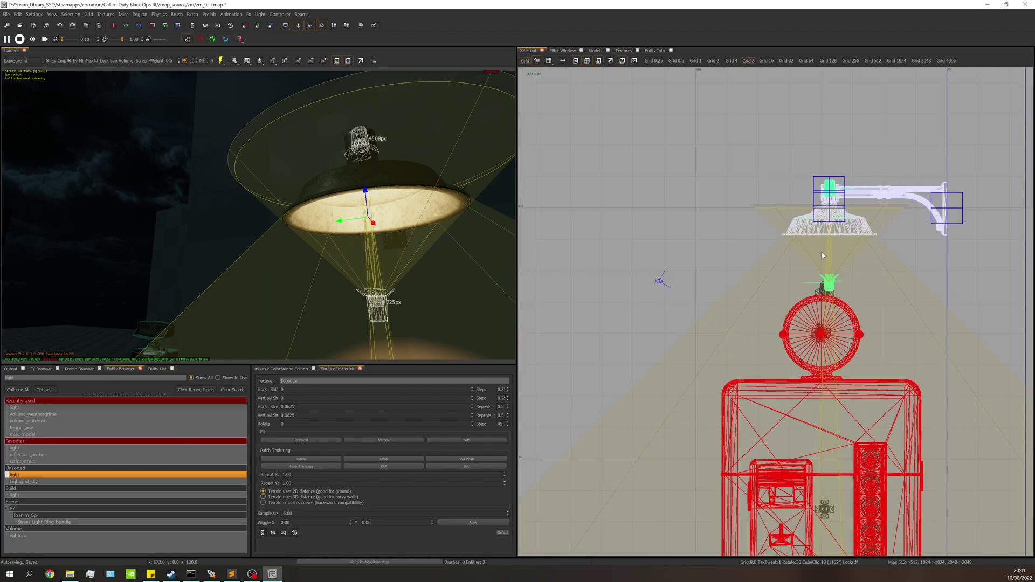
pyautogui.moveTo(385, 234); pyautogui.dragTo(384, 234, button='right')
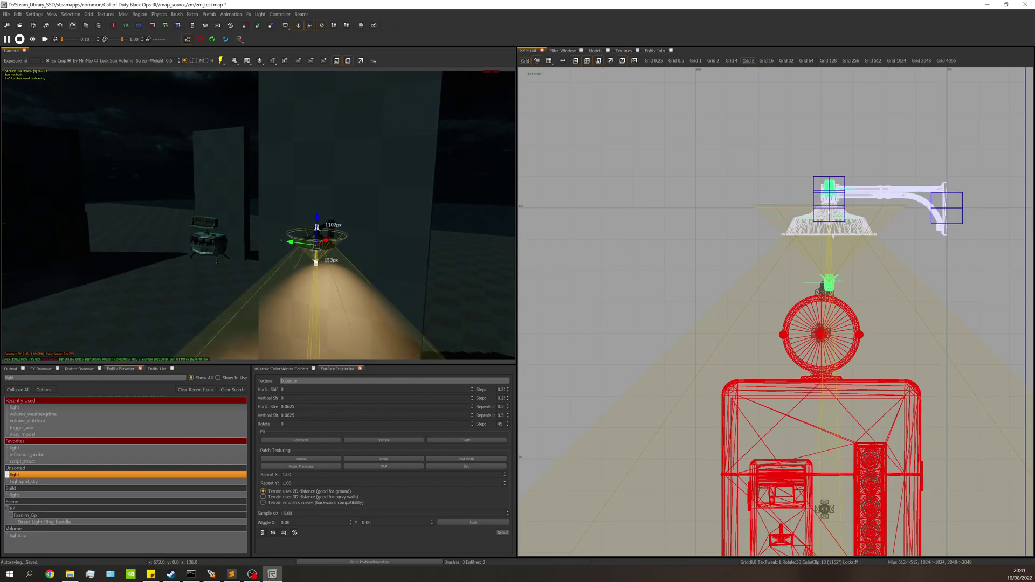
pyautogui.moveTo(341, 259); pyautogui.dragTo(341, 257, button='right')
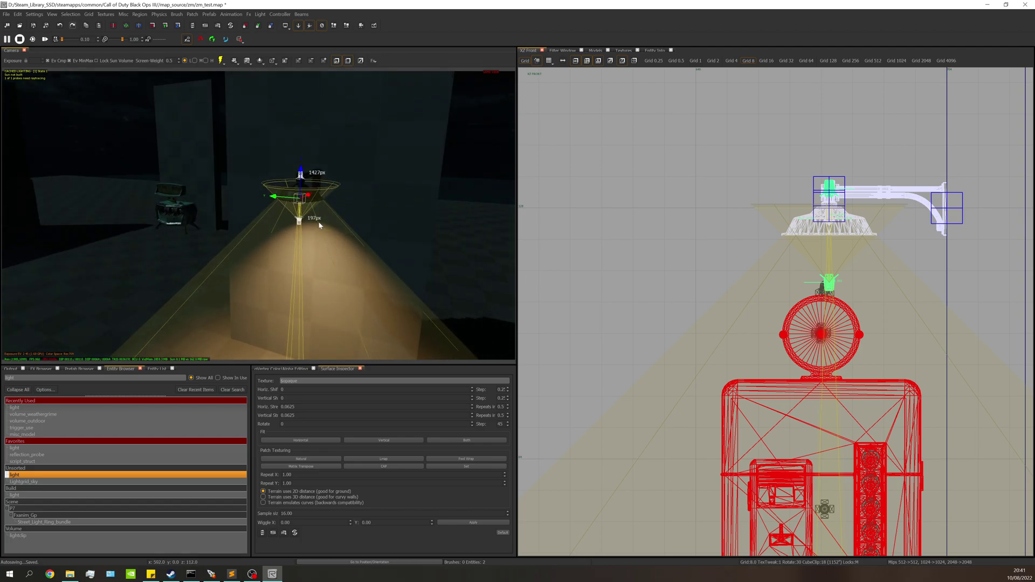
# Show the Entity Info properties of the two selected lights.
pyautogui.click(655, 51)
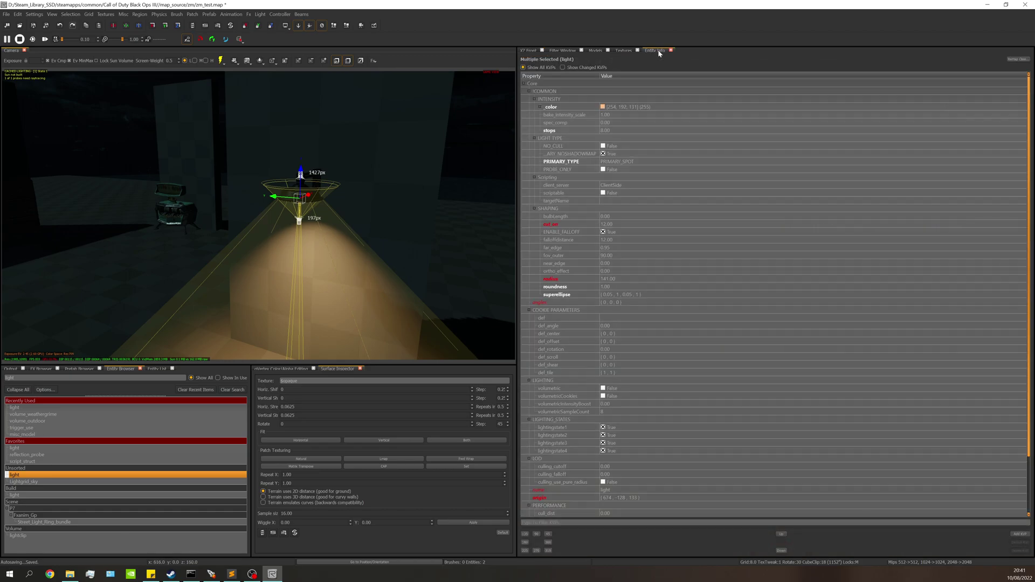
pyautogui.rightClick(587, 17)
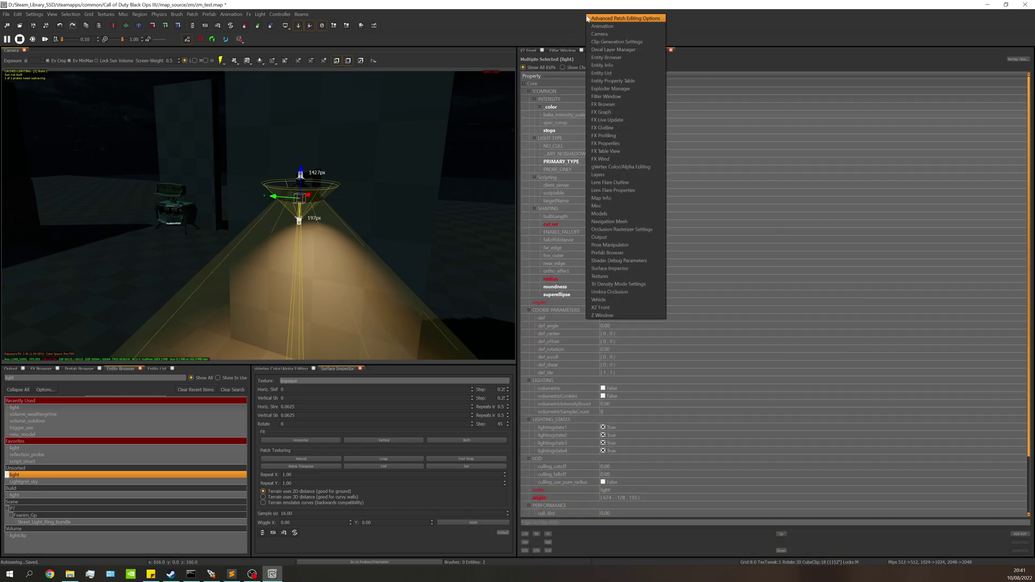
pyautogui.click(609, 65)
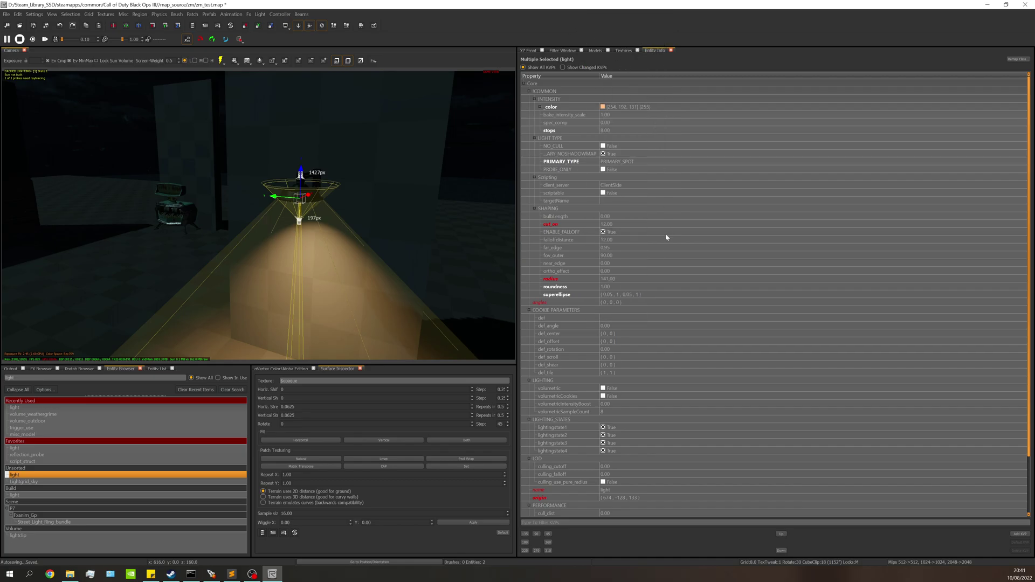
pyautogui.scroll(-3, 666, 242)
pyautogui.scroll(3, 663, 255)
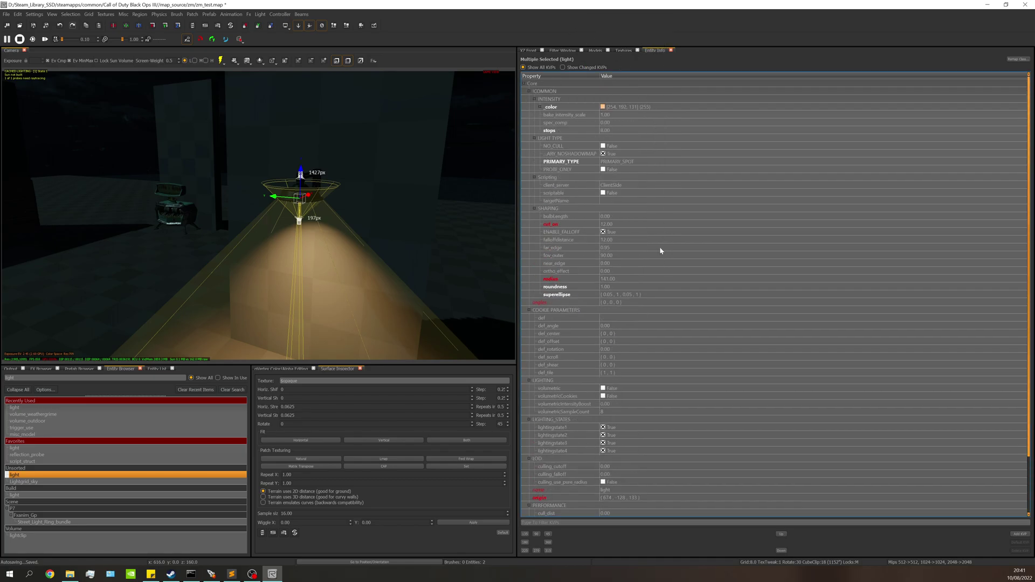
# Check the PRIMARY_TYPE options of the selected lights, keeping PRIMARY_SPOT.
pyautogui.click(641, 164)
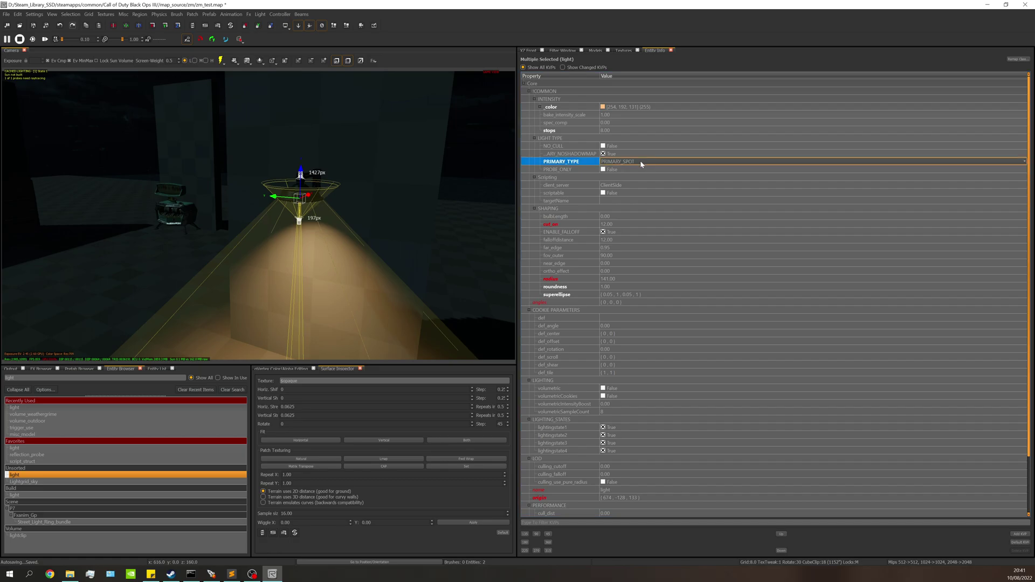
pyautogui.click(641, 164)
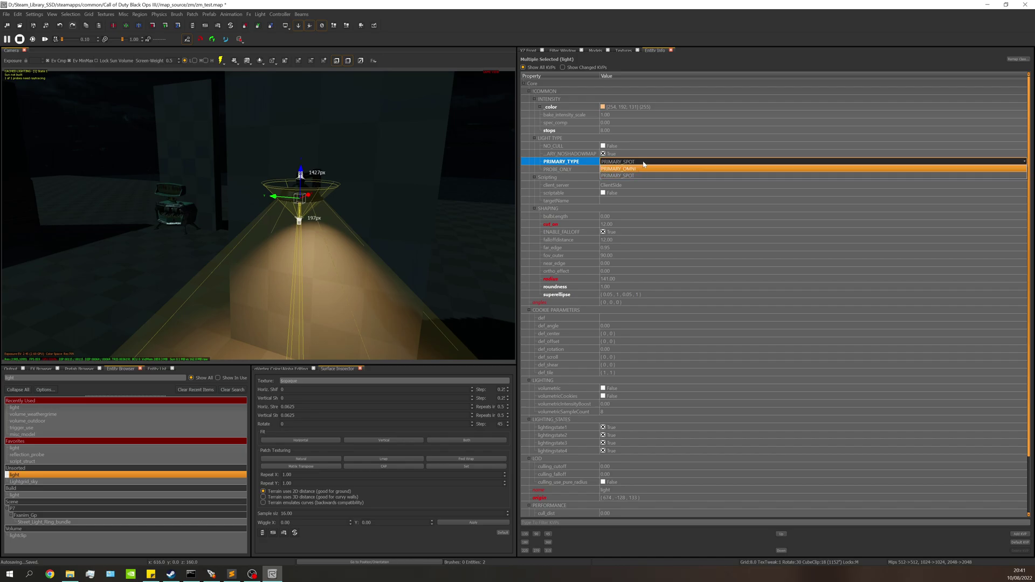
pyautogui.click(642, 160)
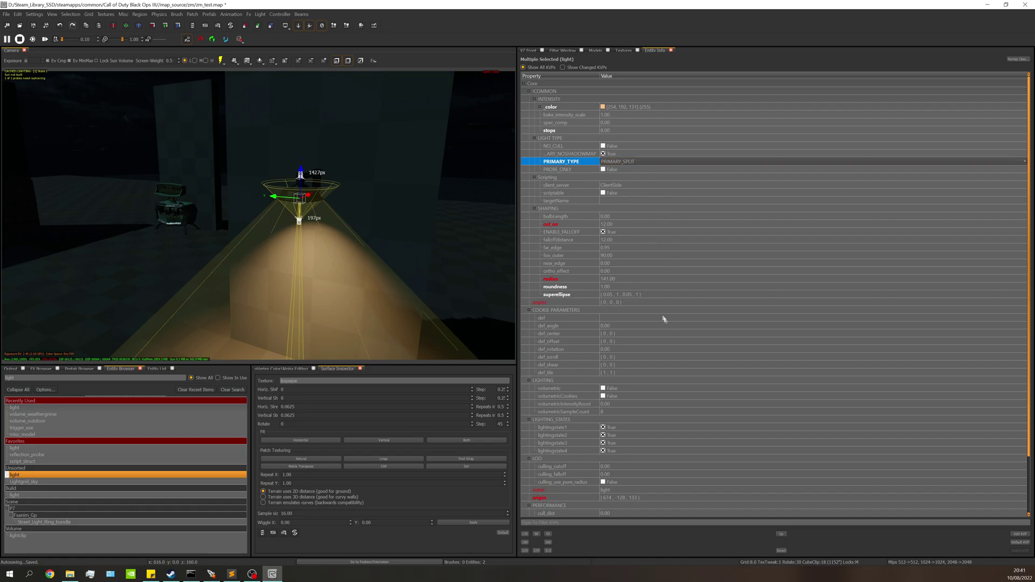
# Assign the cookie_flicker02 asset to the def cookie parameter of both selected lights.
pyautogui.scroll(-3, 656, 310)
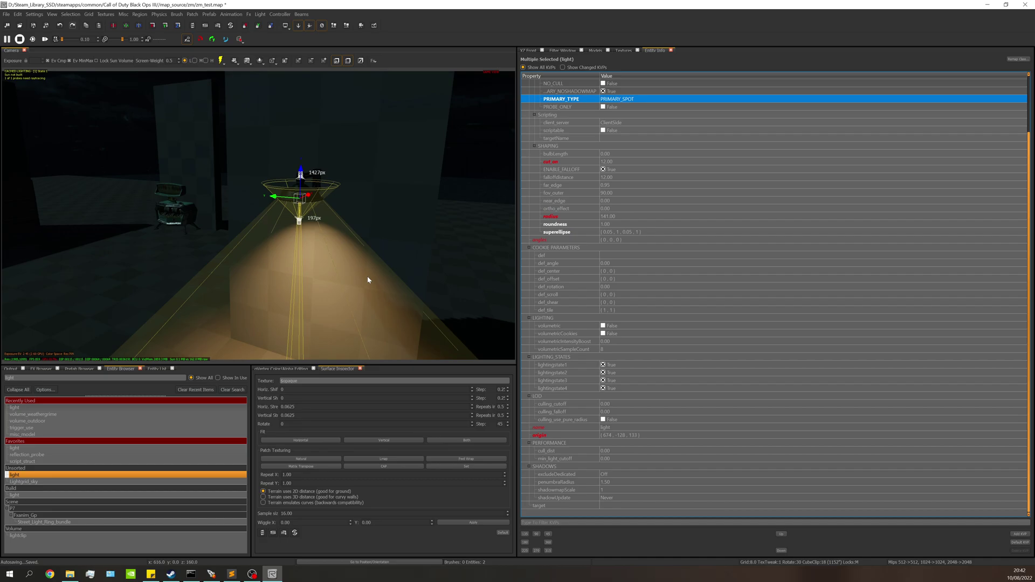
pyautogui.moveTo(368, 277); pyautogui.dragTo(364, 270, button='right')
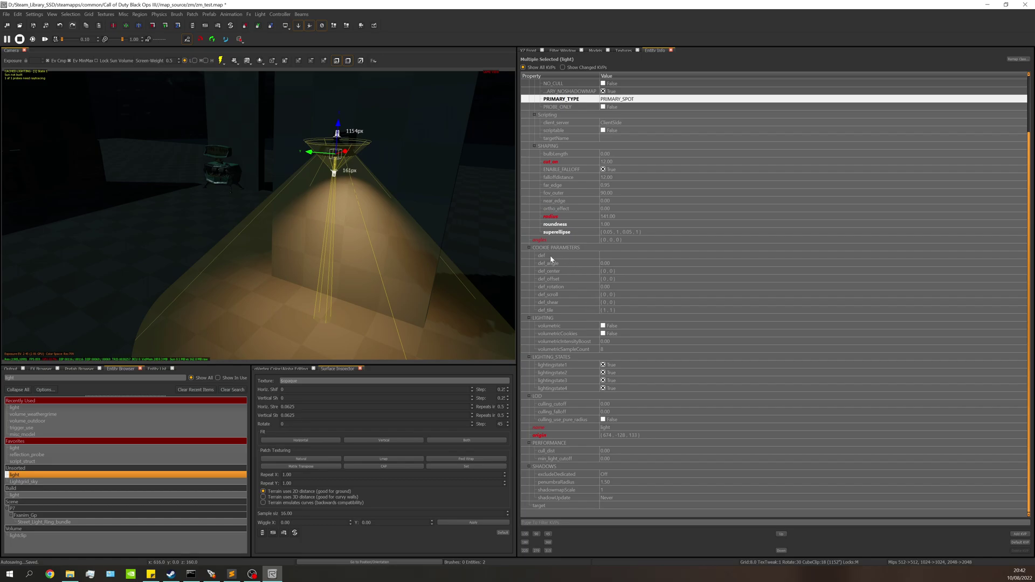
pyautogui.click(608, 255)
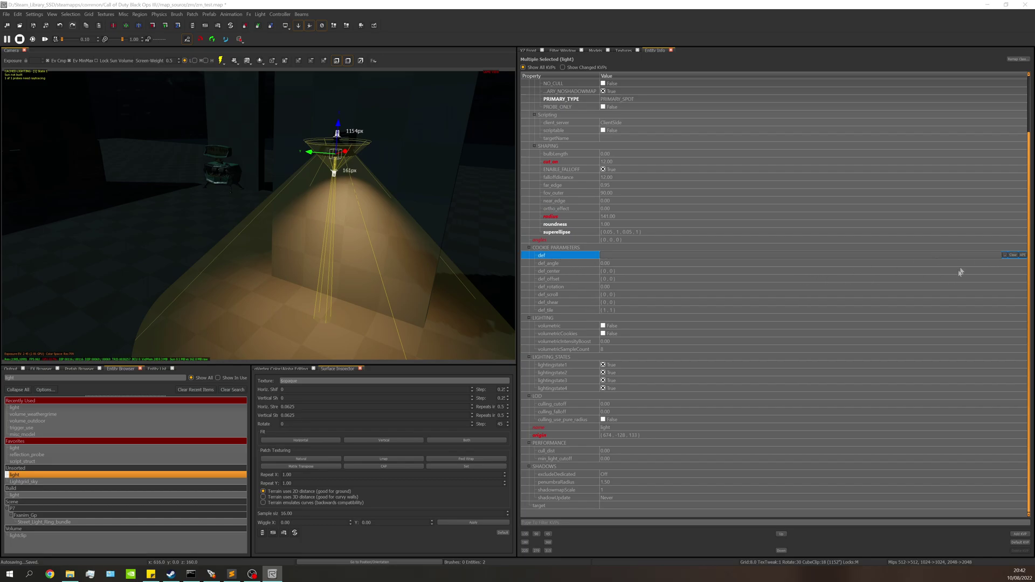
pyautogui.click(1005, 255)
pyautogui.moveTo(932, 181); pyautogui.dragTo(688, 242)
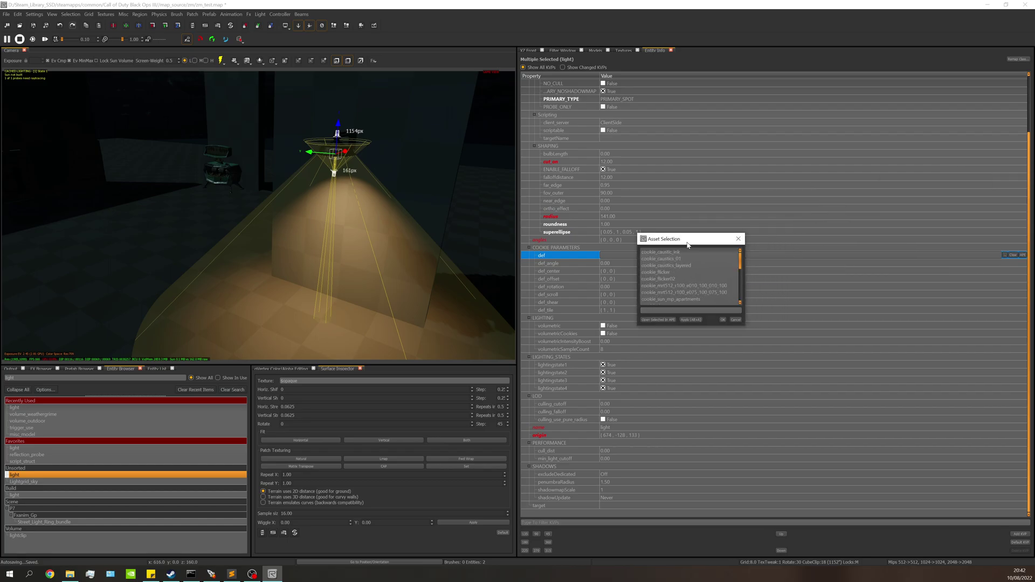
pyautogui.click(673, 279)
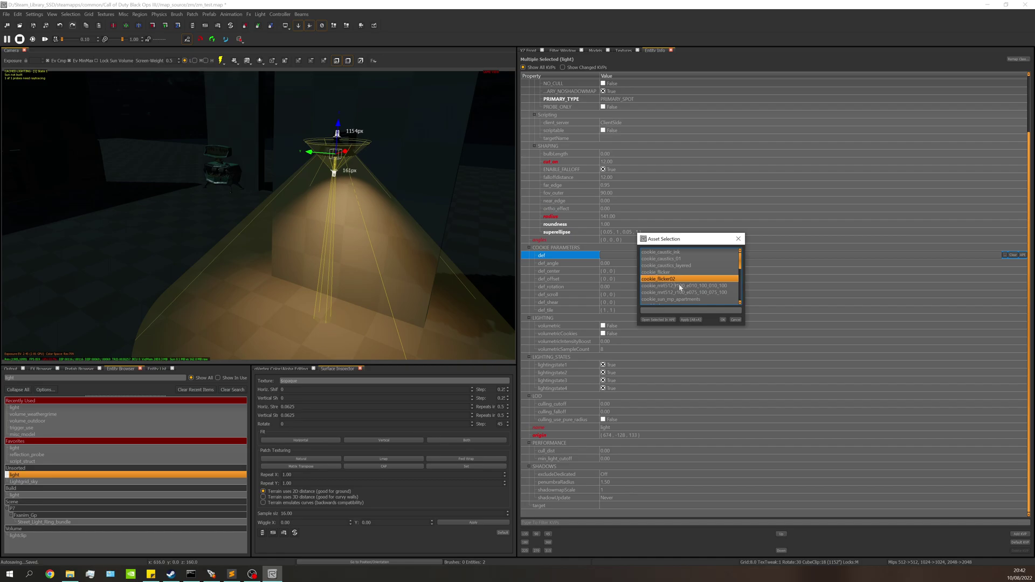
pyautogui.click(723, 320)
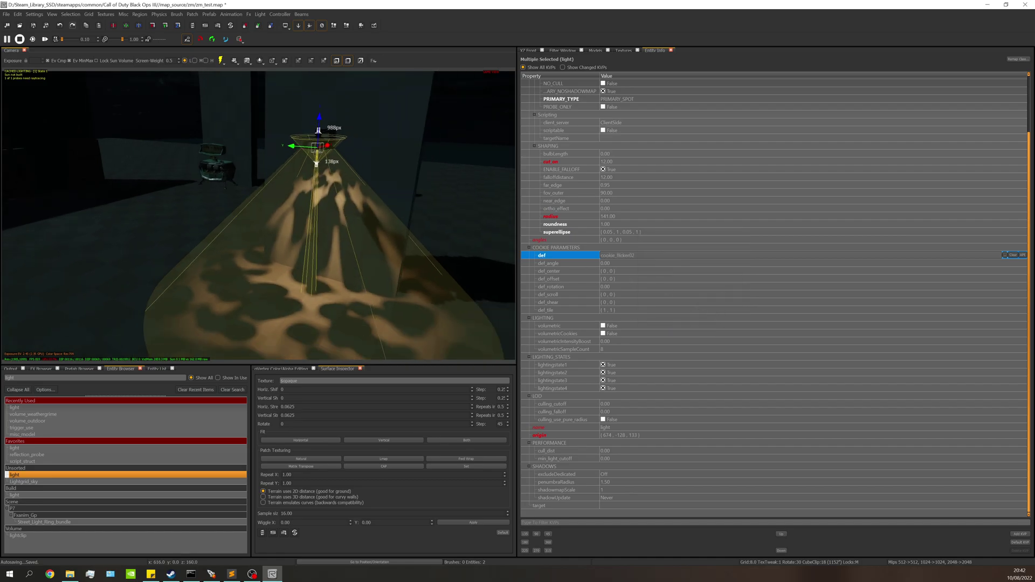
pyautogui.moveTo(398, 215); pyautogui.dragTo(388, 216, button='right')
pyautogui.moveTo(317, 235); pyautogui.dragTo(320, 217, button='right')
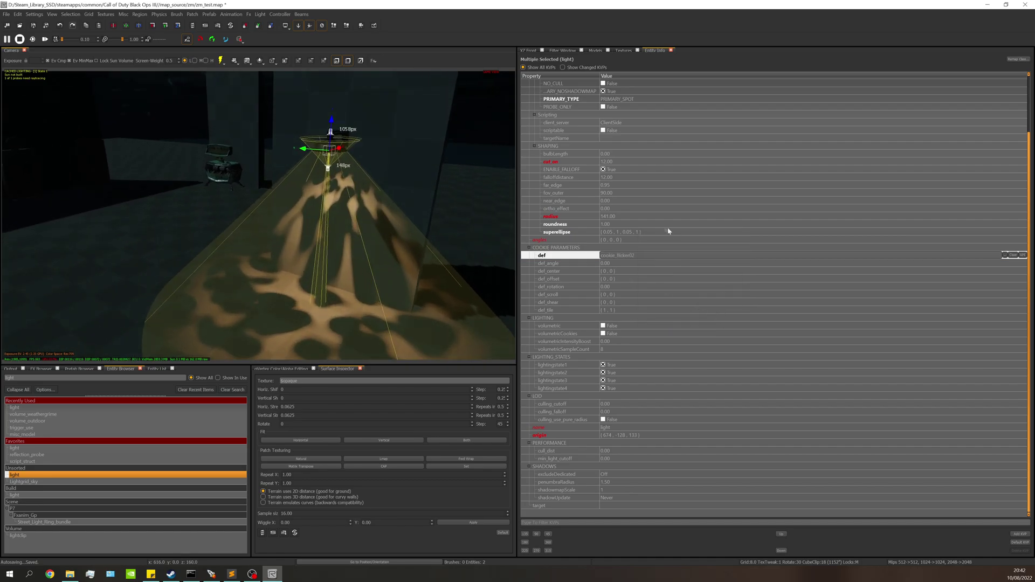
# Set the def_tile cookie parameter of both lights to 0 in x and y.
pyautogui.click(553, 310)
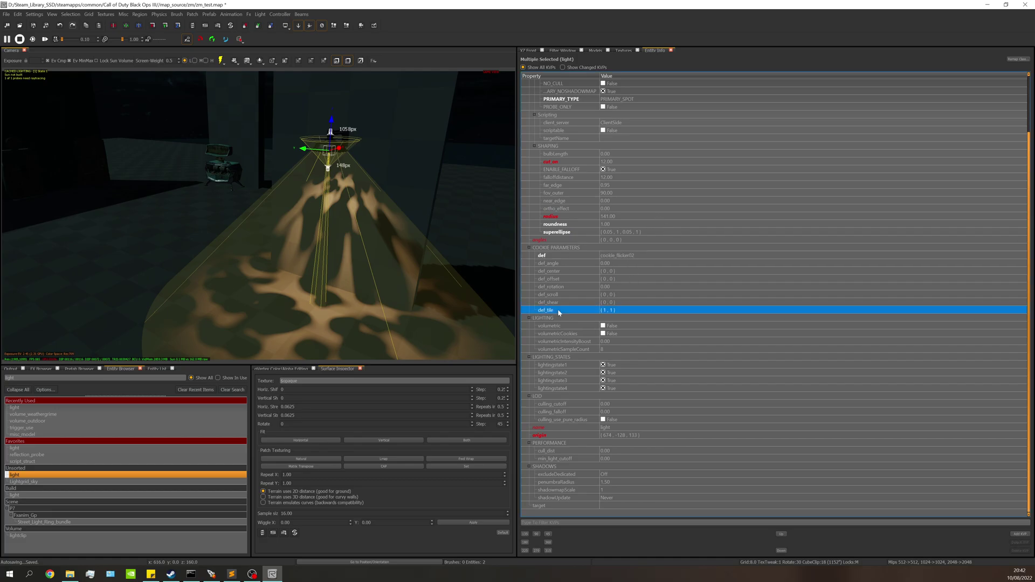
pyautogui.click(620, 311)
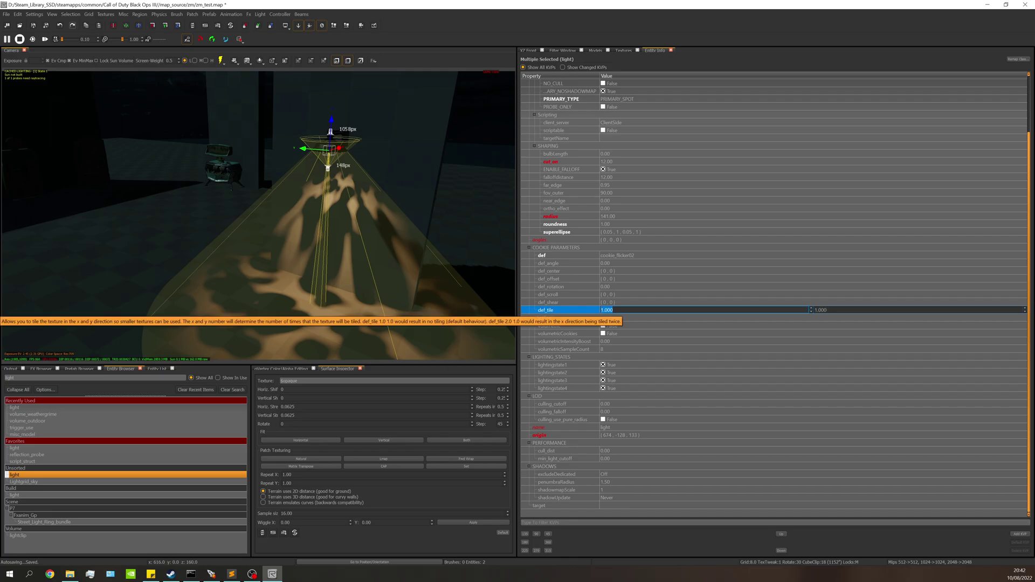
pyautogui.write('0')
pyautogui.press('Tab')
pyautogui.write('0')
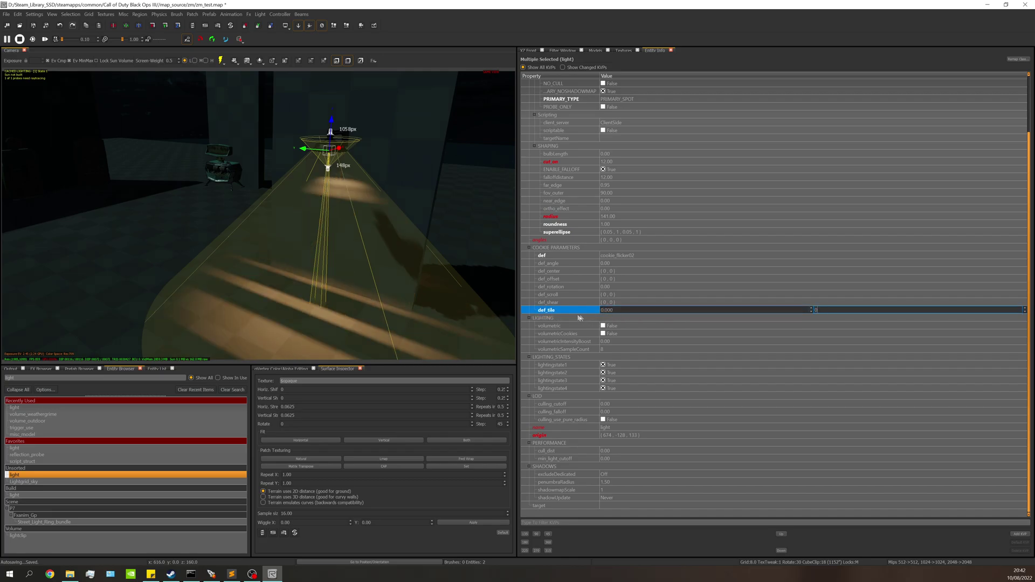
pyautogui.click(562, 312)
pyautogui.scroll(-2, 329, 212)
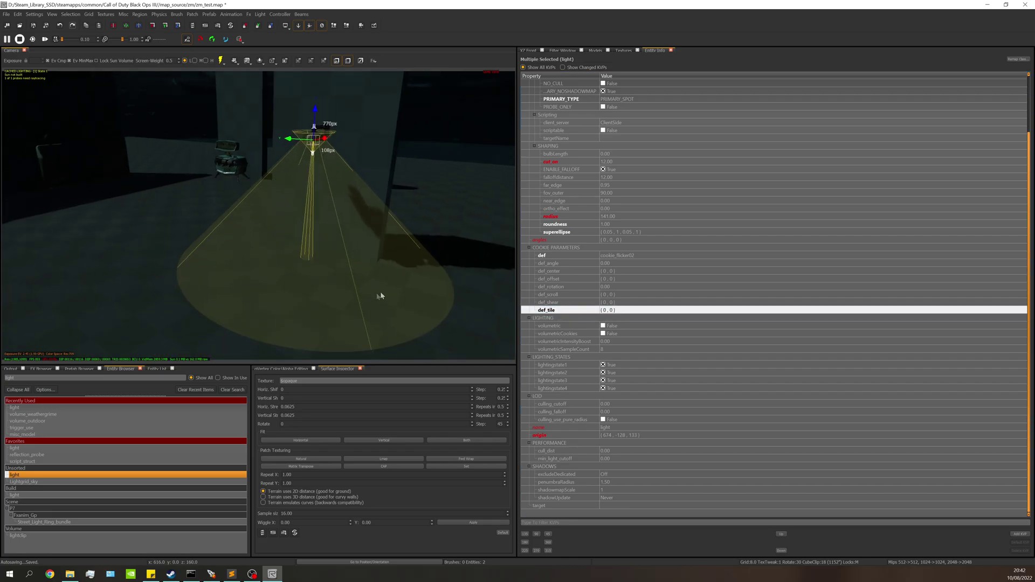
# Set the def_scroll cookie parameter of both selected lights to 0.05 in x and 0.1 in y.
pyautogui.moveTo(364, 261); pyautogui.dragTo(394, 252, button='right')
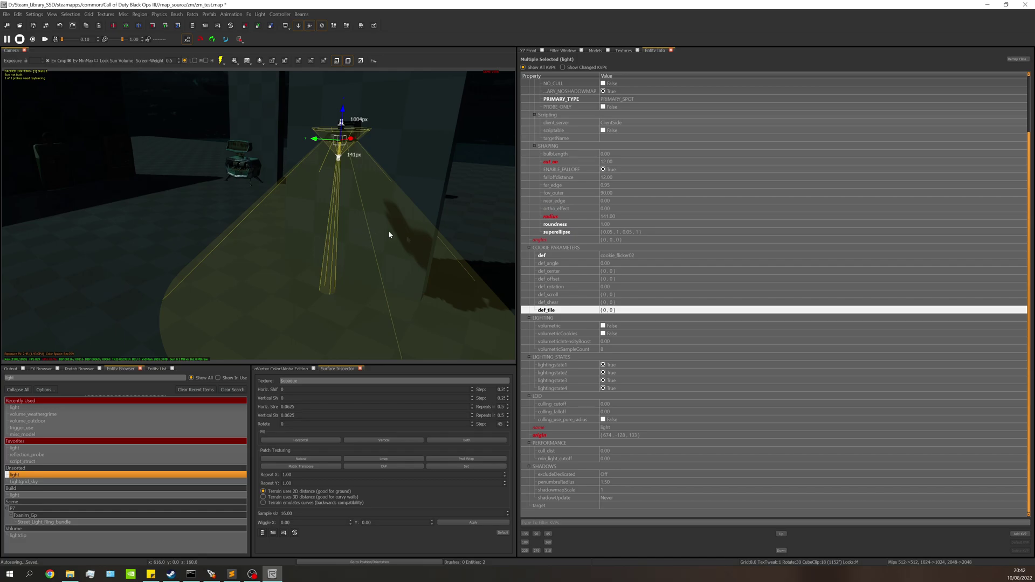
pyautogui.click(561, 295)
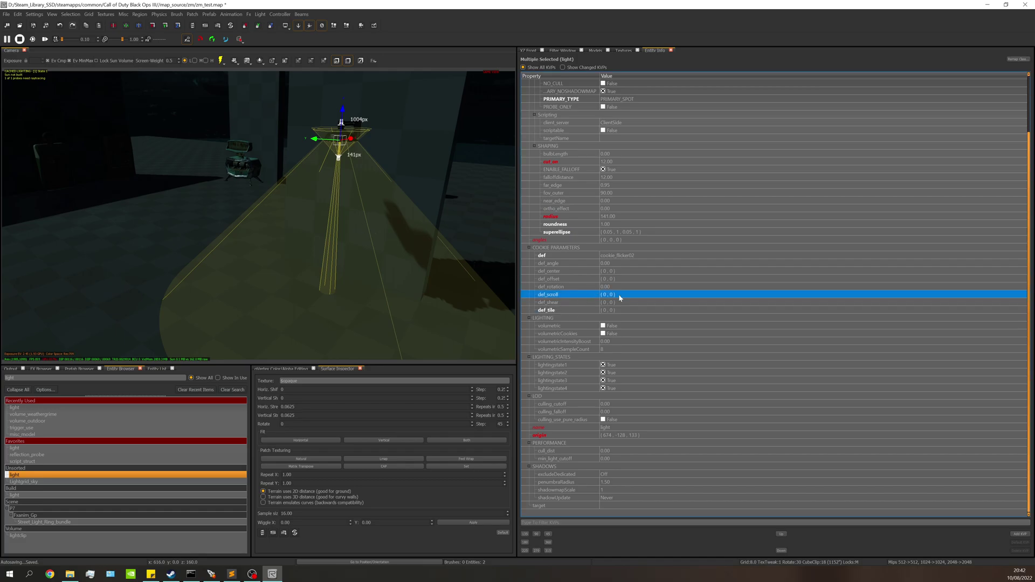
pyautogui.click(620, 298)
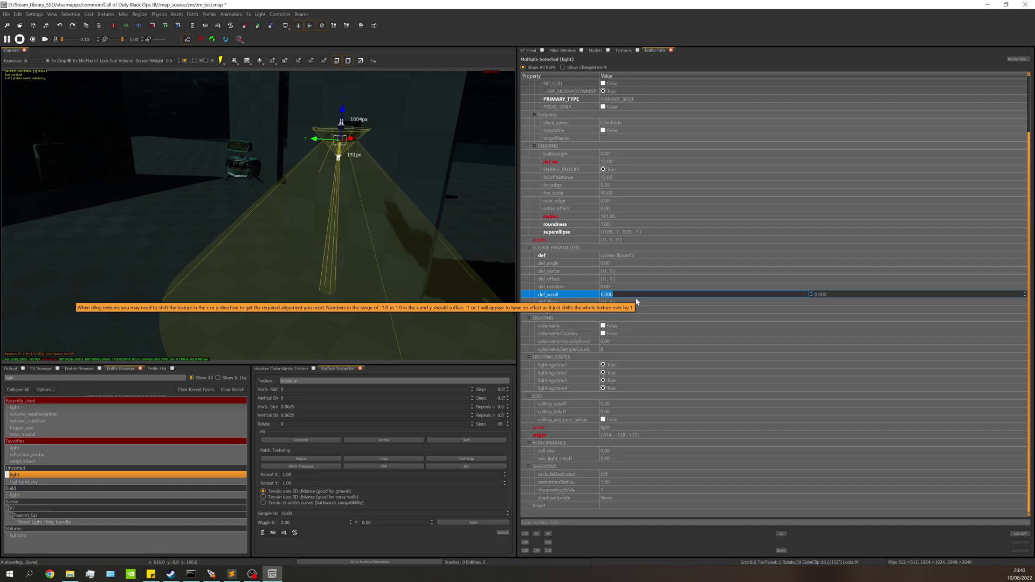
pyautogui.write('0.05')
pyautogui.press('Tab')
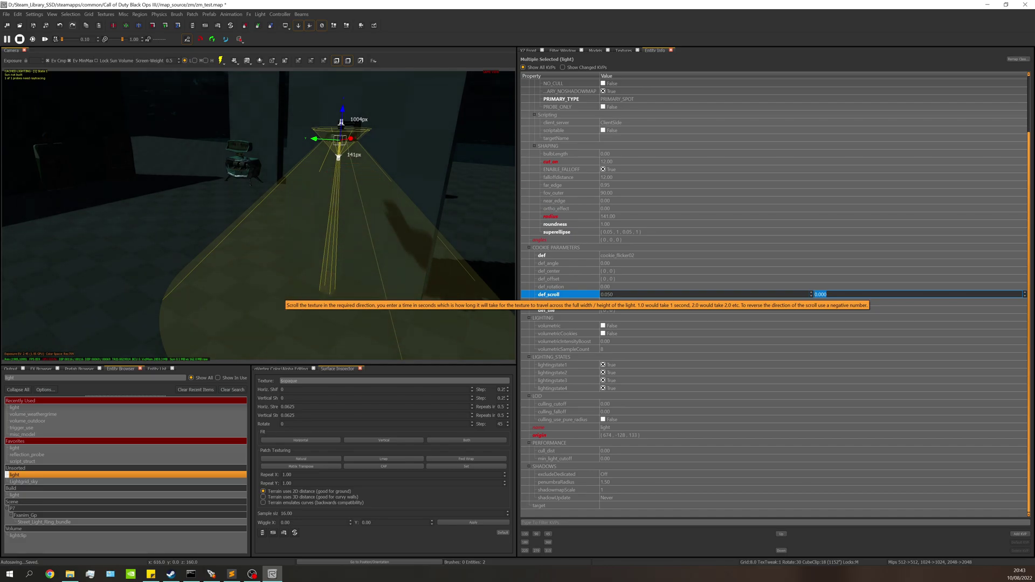
pyautogui.write('0.1')
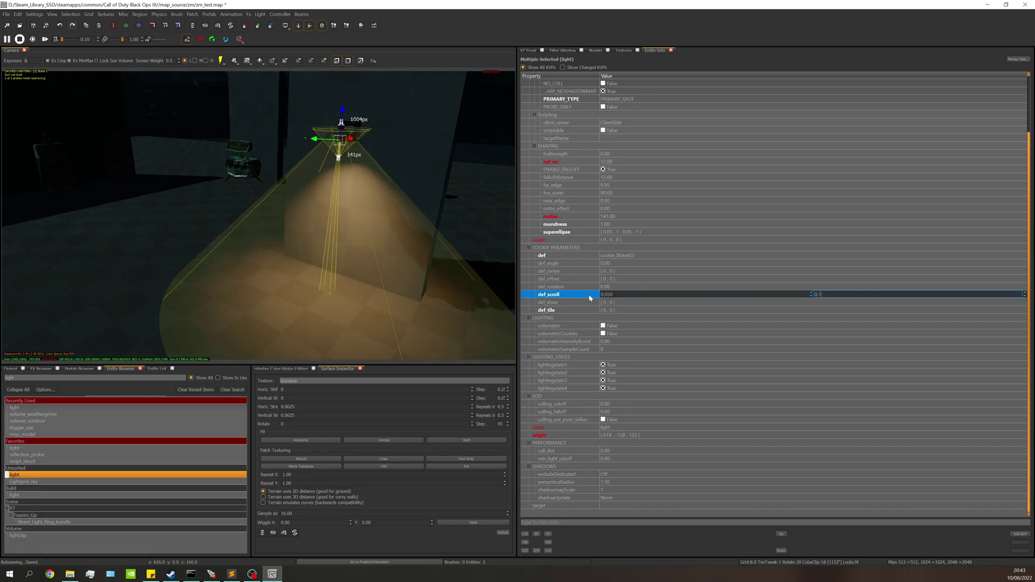
pyautogui.press('Return')
# Examine the wall lamp's flicker effect on the wall and floor from several camera angles.
pyautogui.moveTo(379, 266); pyautogui.dragTo(382, 262, button='right')
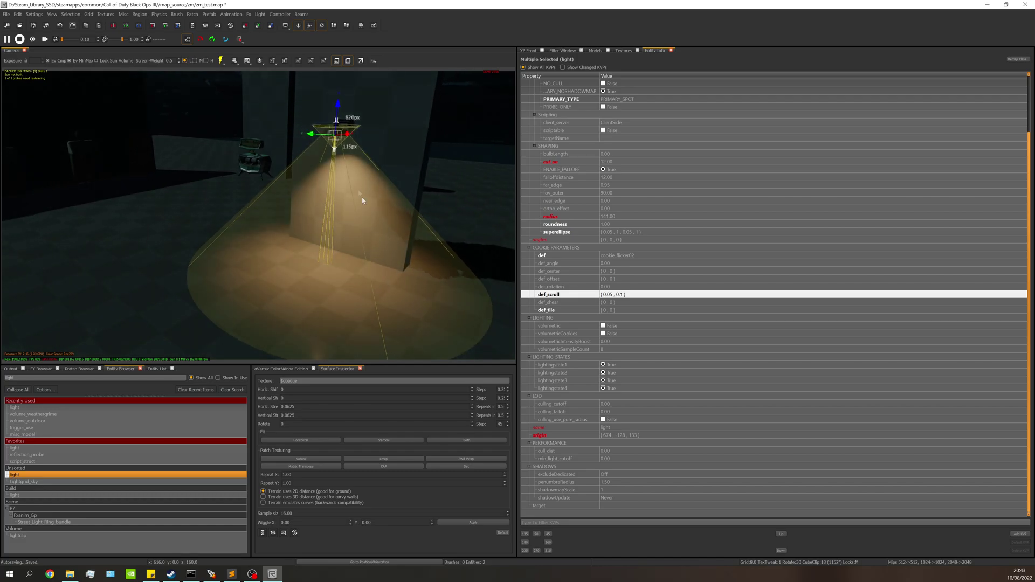
pyautogui.scroll(-1, 362, 201)
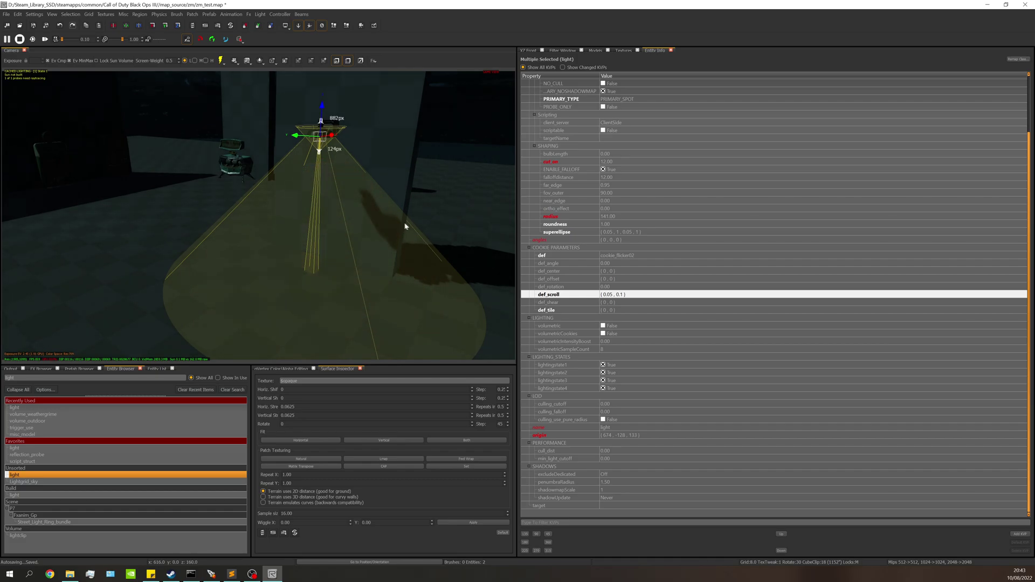
pyautogui.moveTo(408, 226); pyautogui.dragTo(414, 156, button='right')
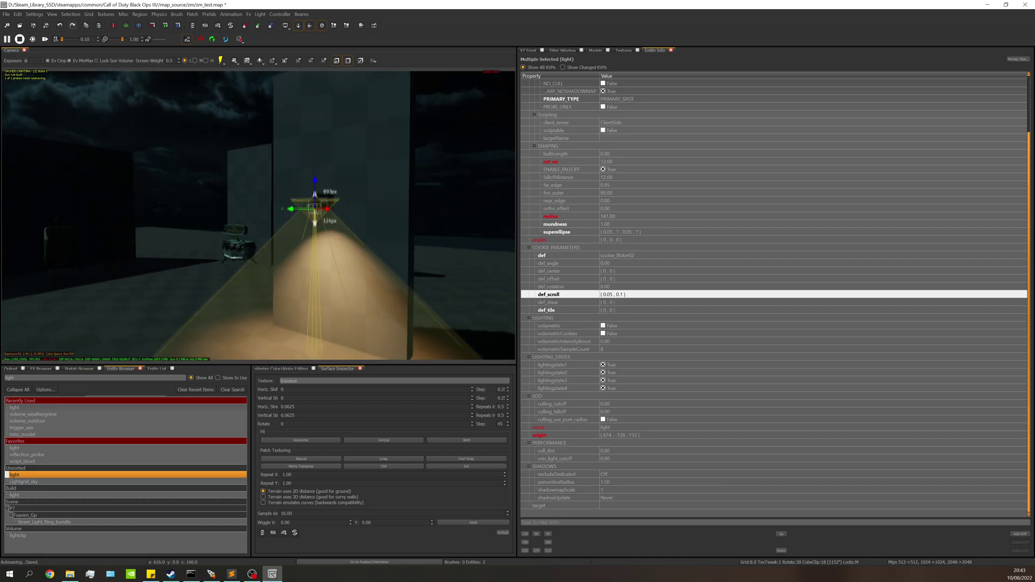
pyautogui.moveTo(379, 188); pyautogui.dragTo(382, 196, button='right')
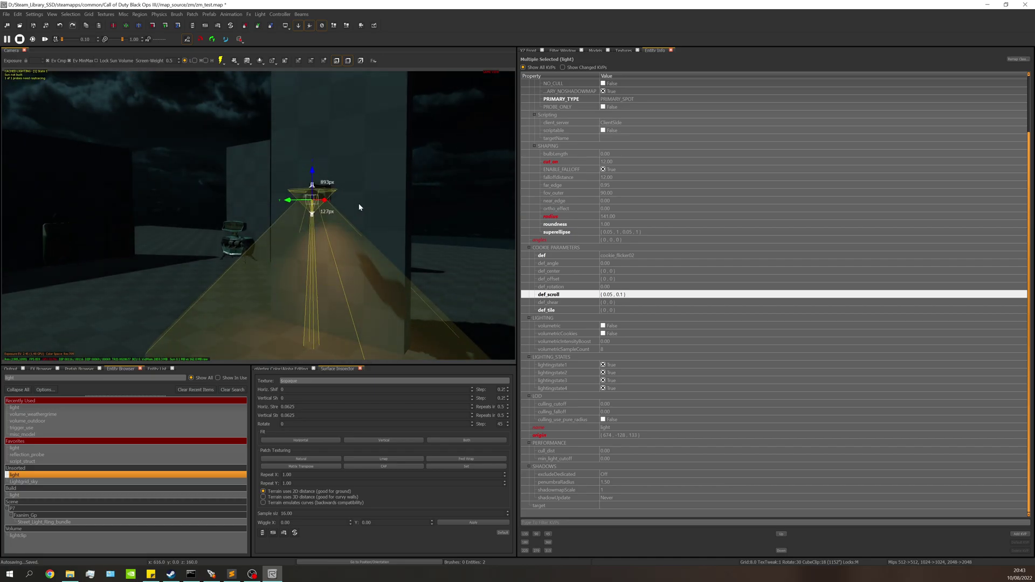
pyautogui.moveTo(372, 208); pyautogui.dragTo(436, 226, button='right')
pyautogui.scroll(3, 627, 289)
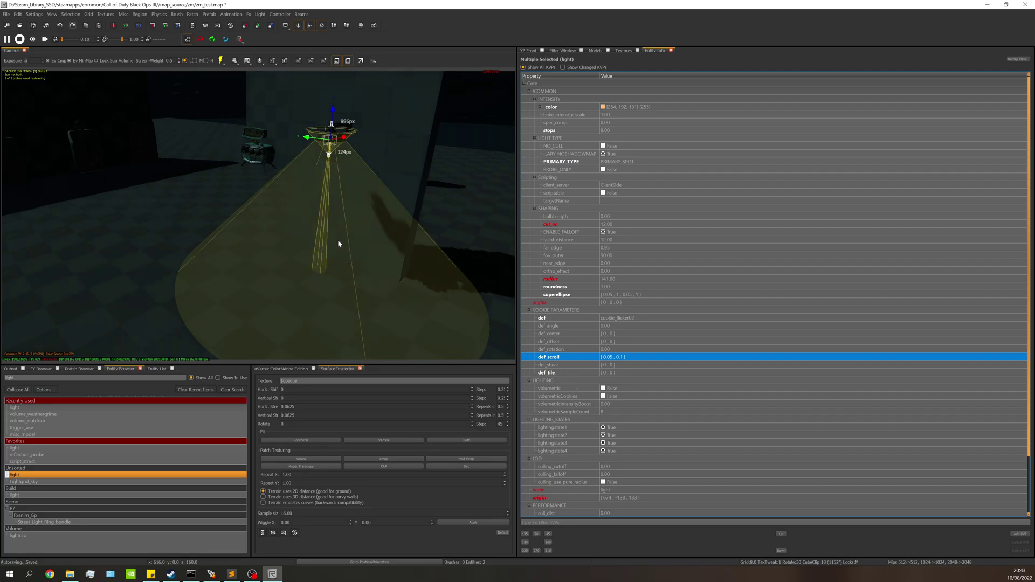
pyautogui.moveTo(338, 239); pyautogui.dragTo(345, 225, button='right')
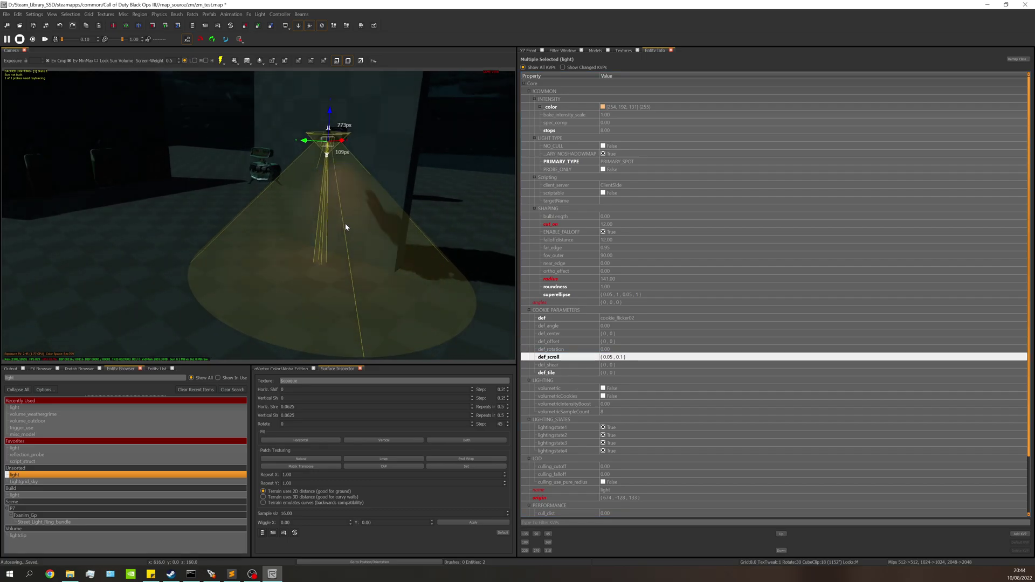
pyautogui.moveTo(345, 225); pyautogui.dragTo(343, 226, button='right')
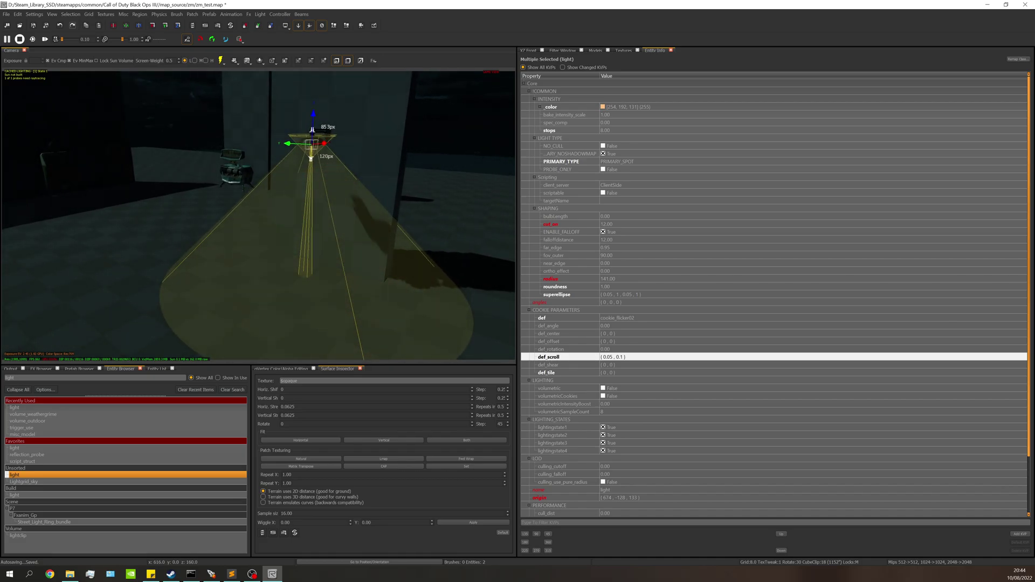